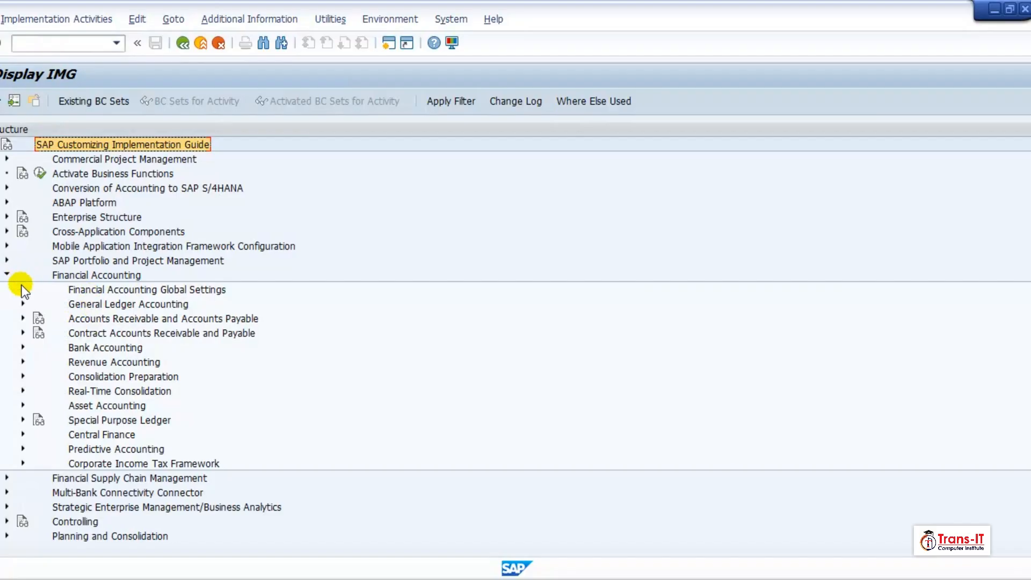
Open the Define Settings for Ledgers and Currency Types activity under Financial Accounting Global Settings and dismiss the consistency check messages.
left_click(22, 289)
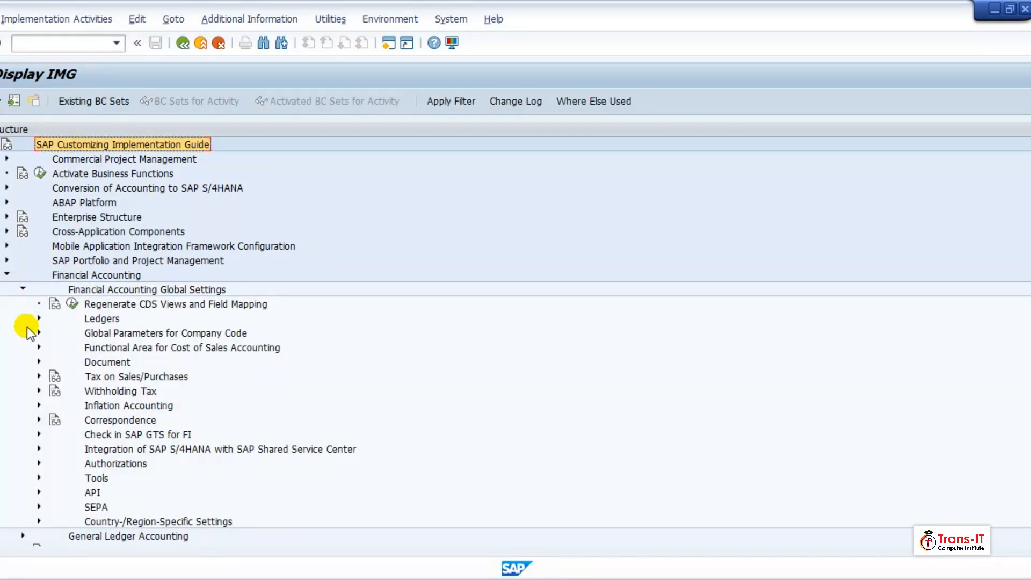
left_click(39, 318)
left_click(55, 347)
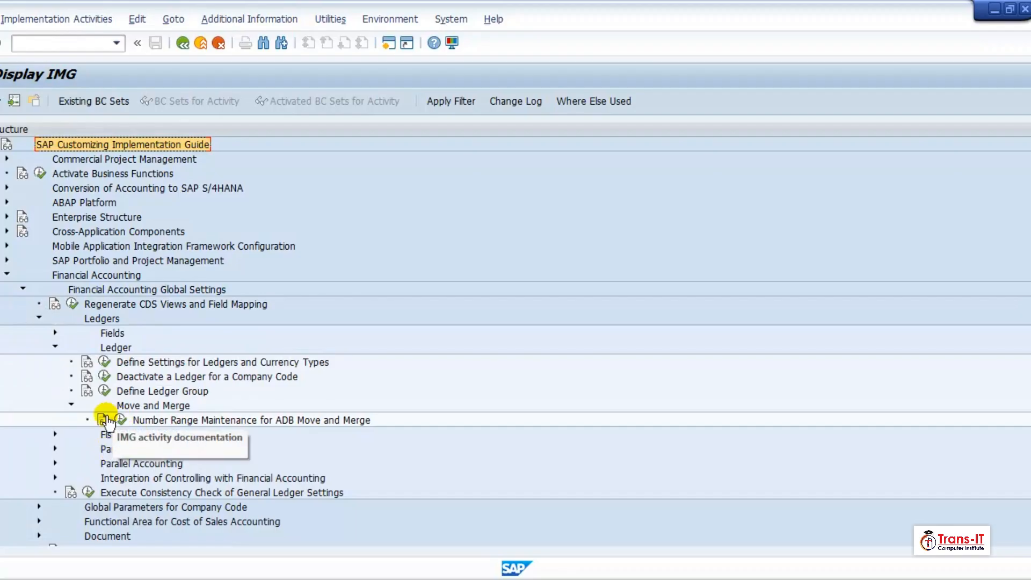
left_click(105, 362)
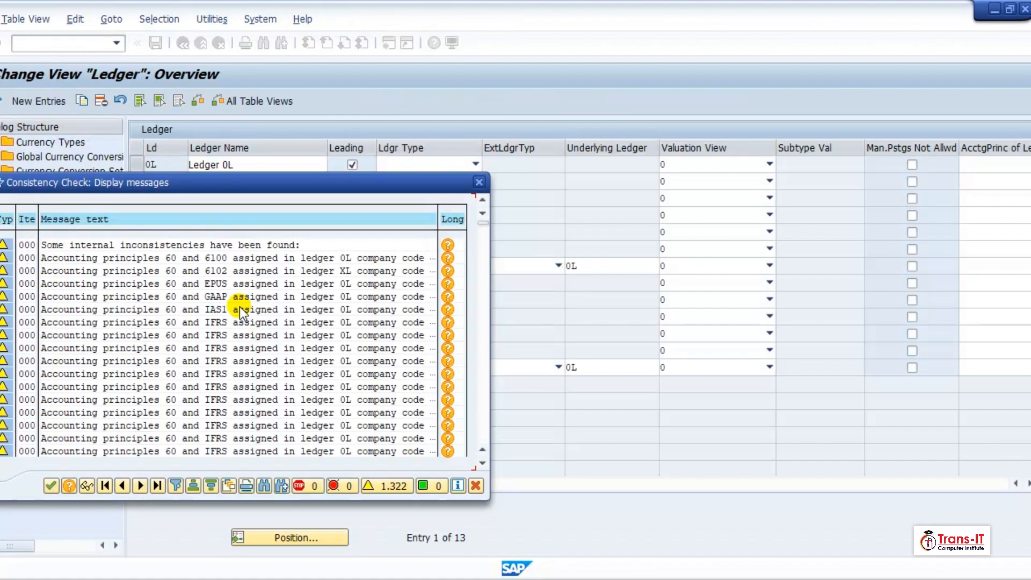
left_click(50, 482)
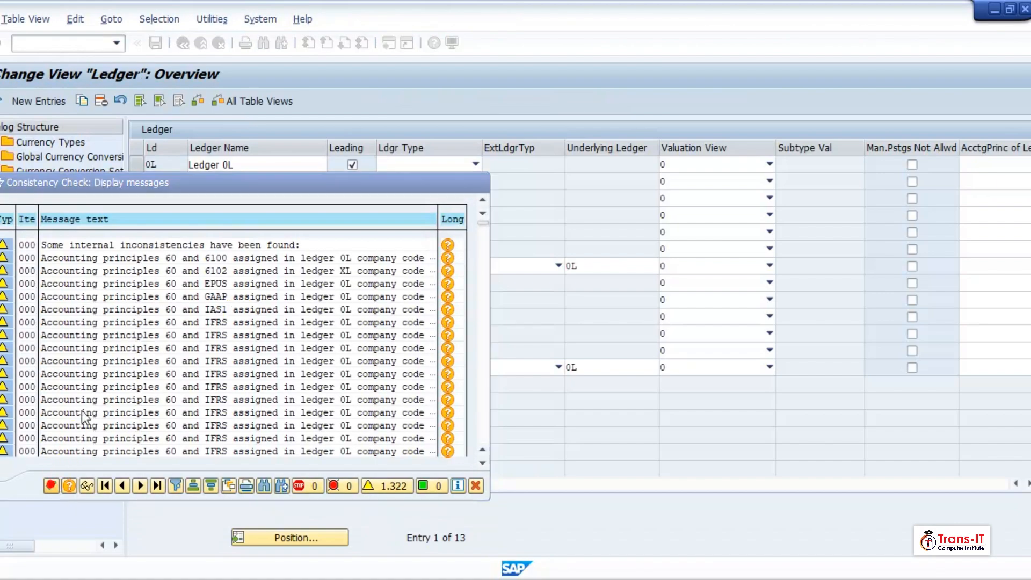
Create a new ledger entry with the ID T2 and the name Appendix Ledger - TRE1.
left_click(41, 99)
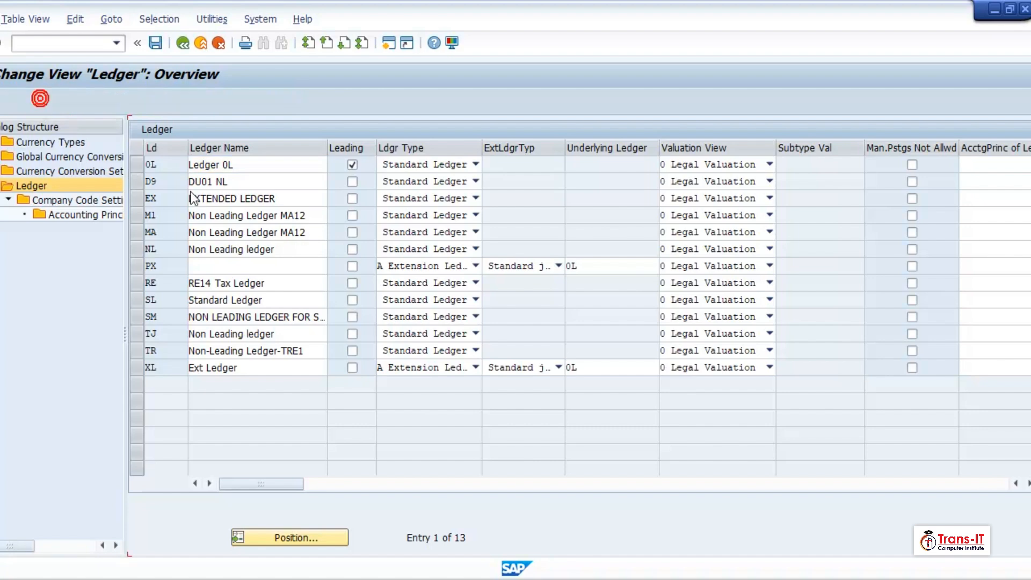
type("T2")
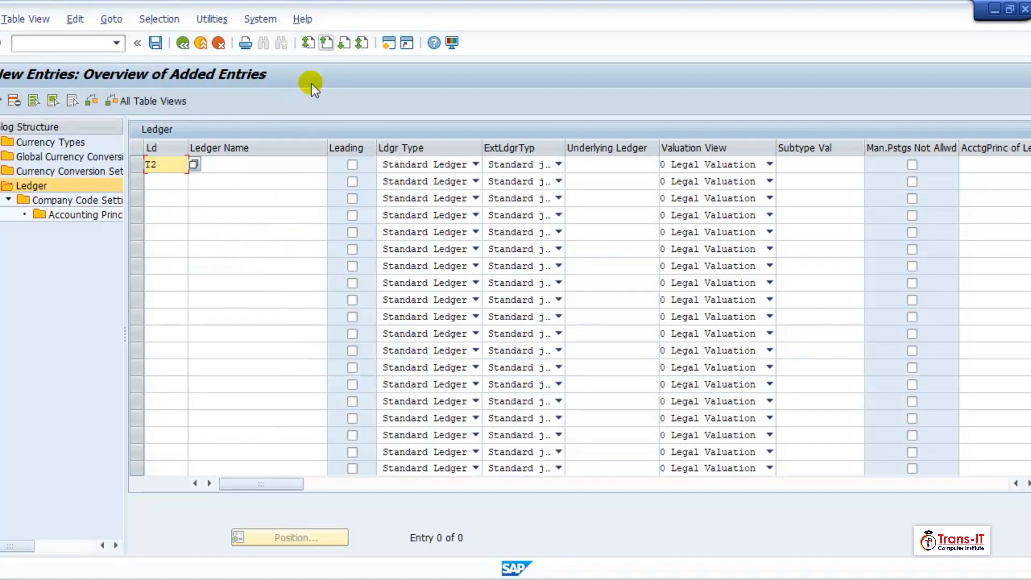
left_click(295, 166)
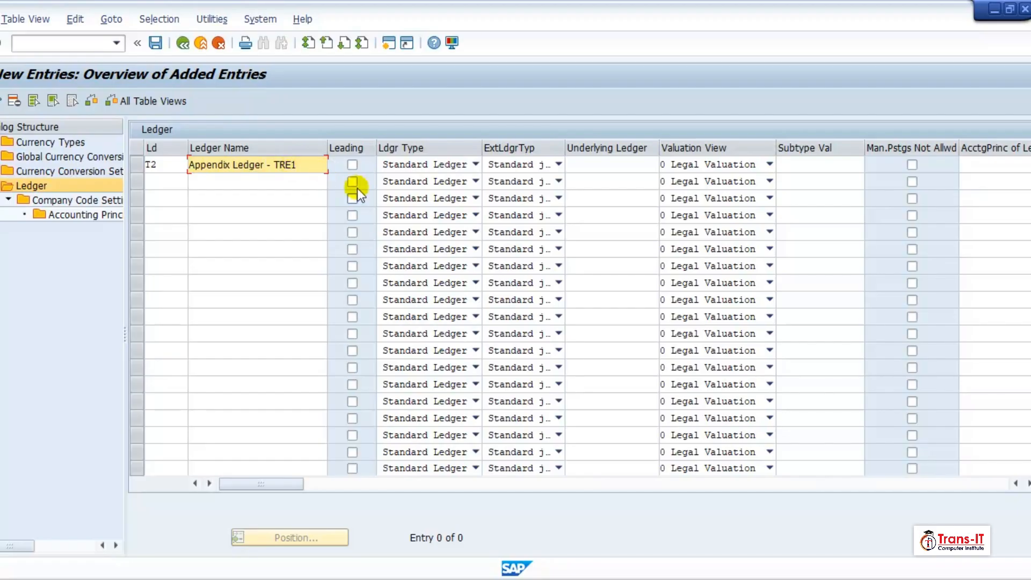
Set ledger T2's type to Extension Ledger and its extension ledger type to Standard journal entries.
left_click(475, 166)
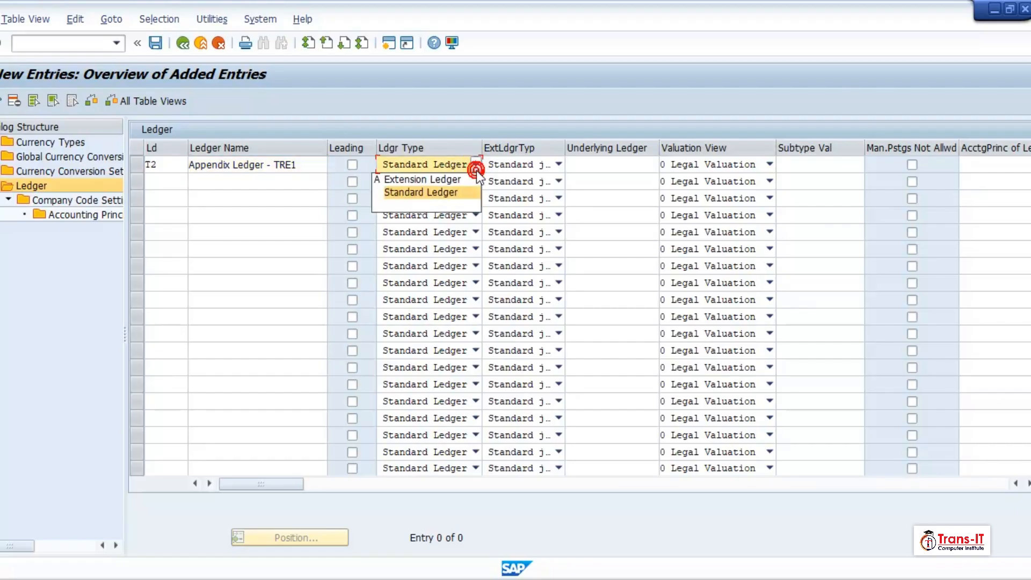
left_click(447, 179)
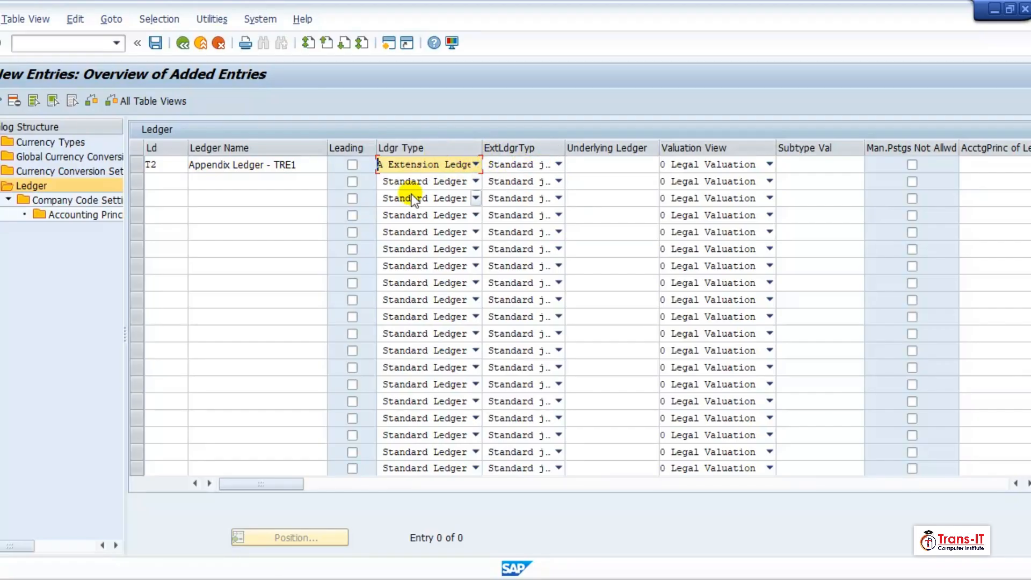
left_click(559, 165)
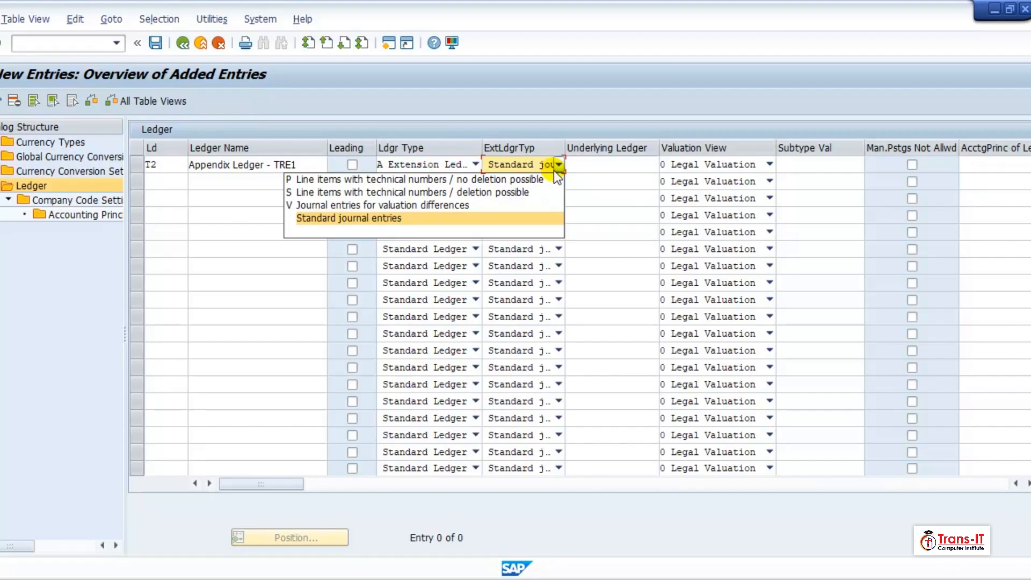
left_click(351, 218)
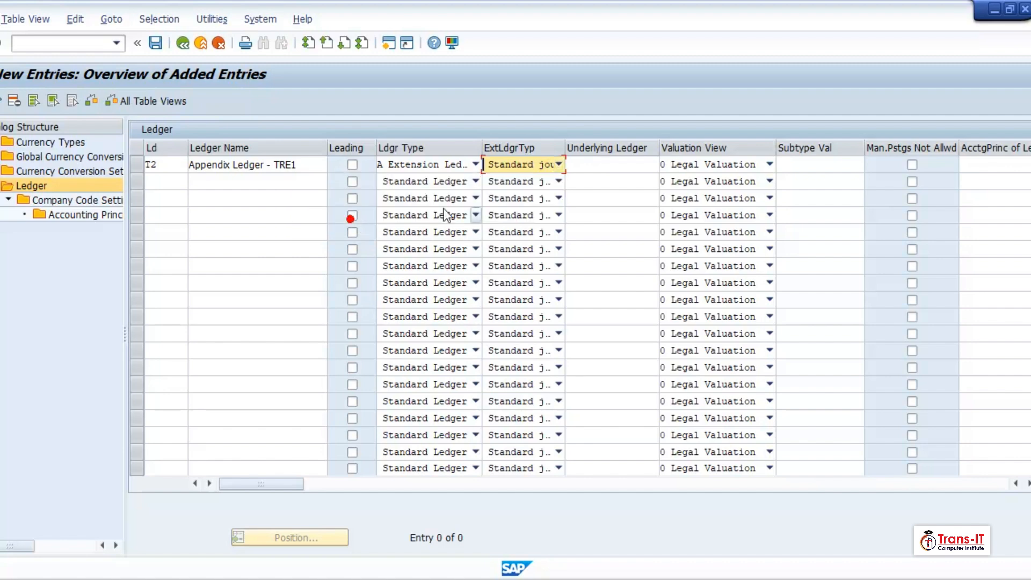
Assign the leading ledger 0L as the underlying ledger of T2 and validate the entry.
left_click(618, 167)
left_click(664, 164)
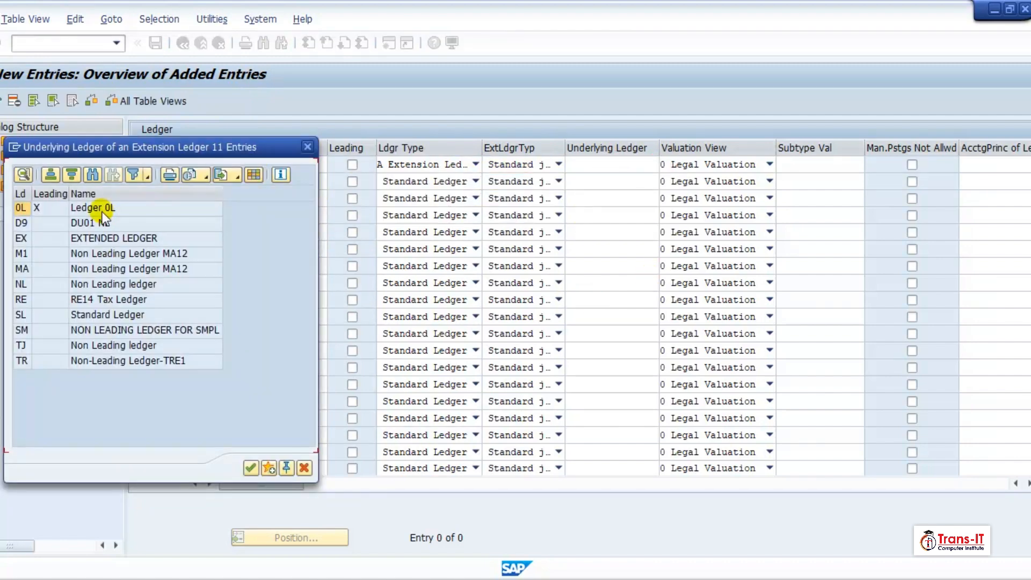
double_click(95, 209)
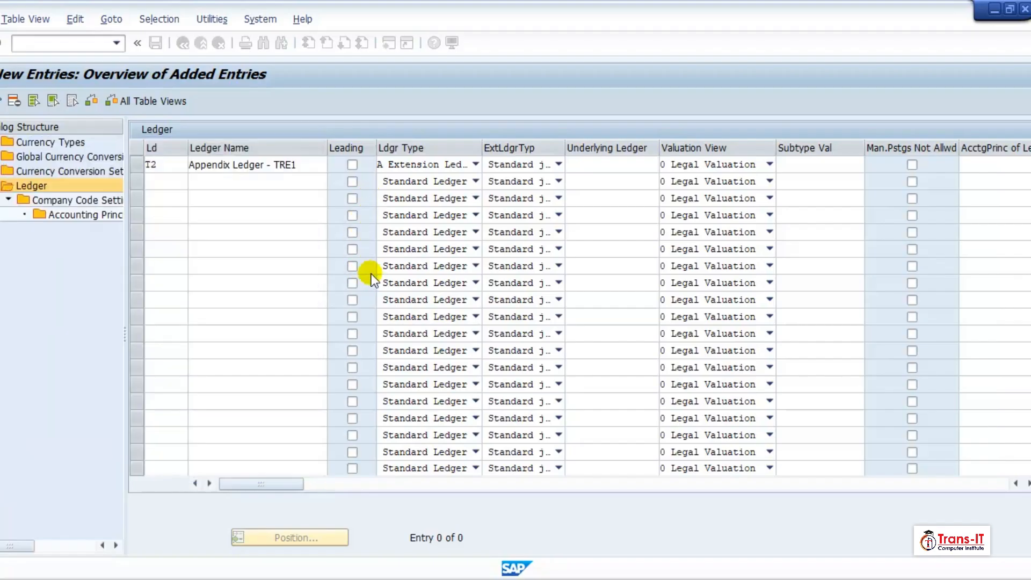
left_click(463, 160)
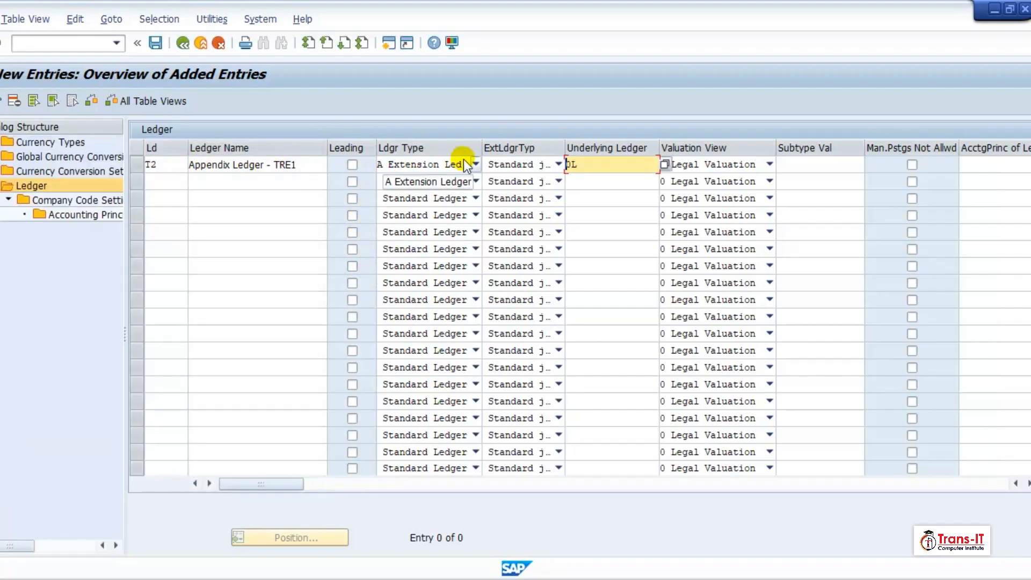
left_click(460, 170)
key("Return")
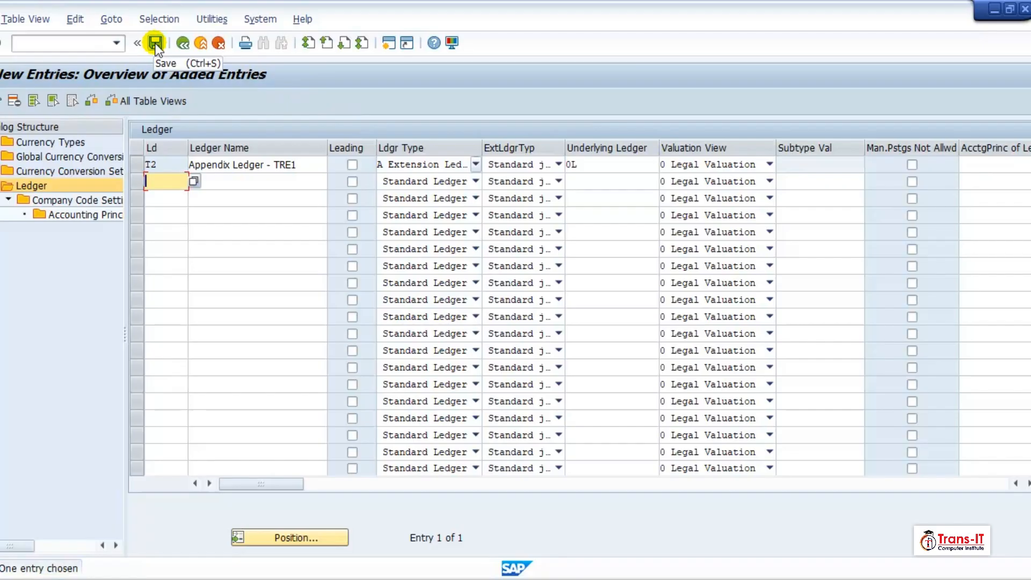
Save ledger T2 in a new customizing request described as "Tre1: Deine Appendix Ledger", acknowledging the messages.
left_click(156, 42)
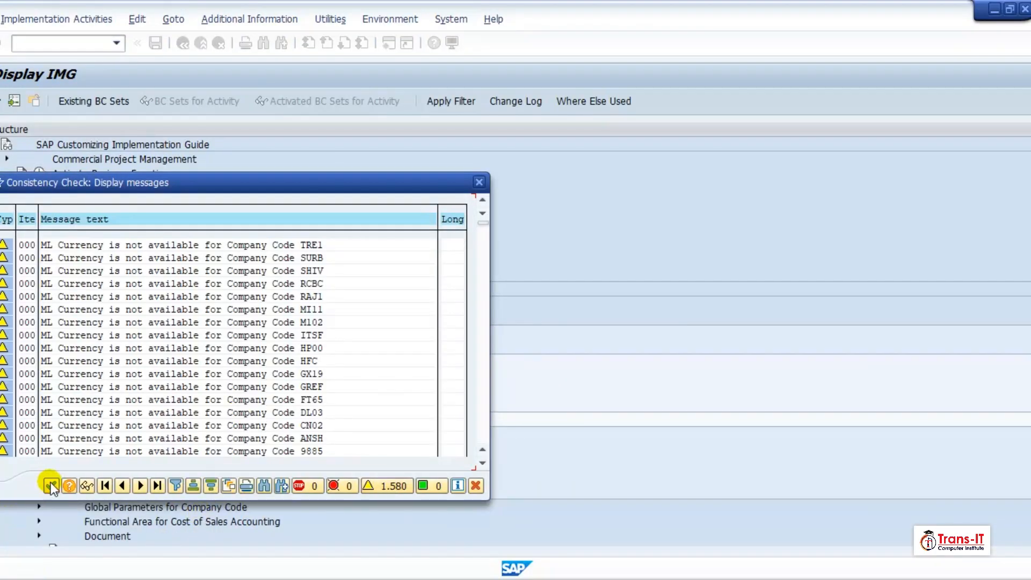
left_click(50, 482)
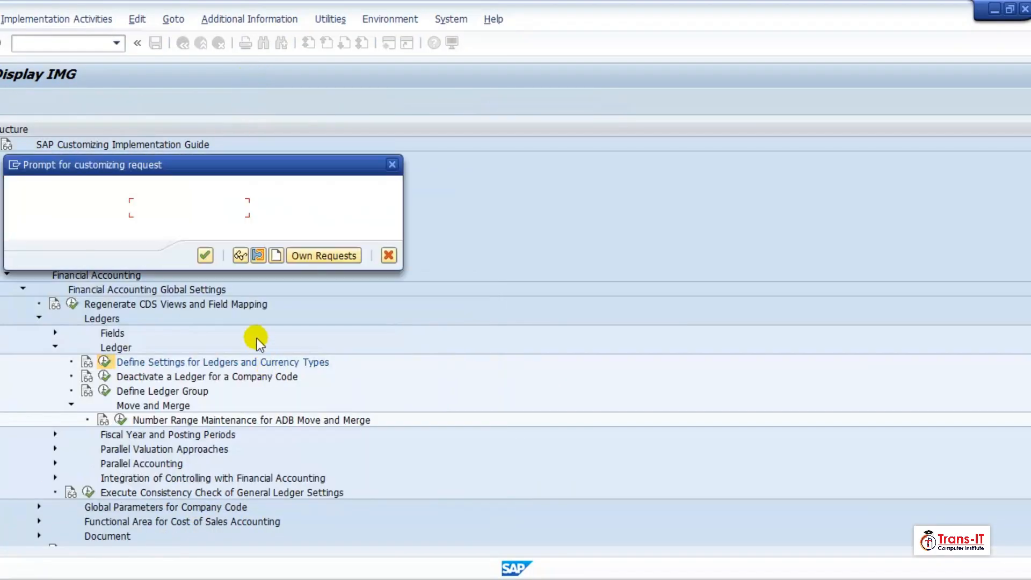
left_click(277, 256)
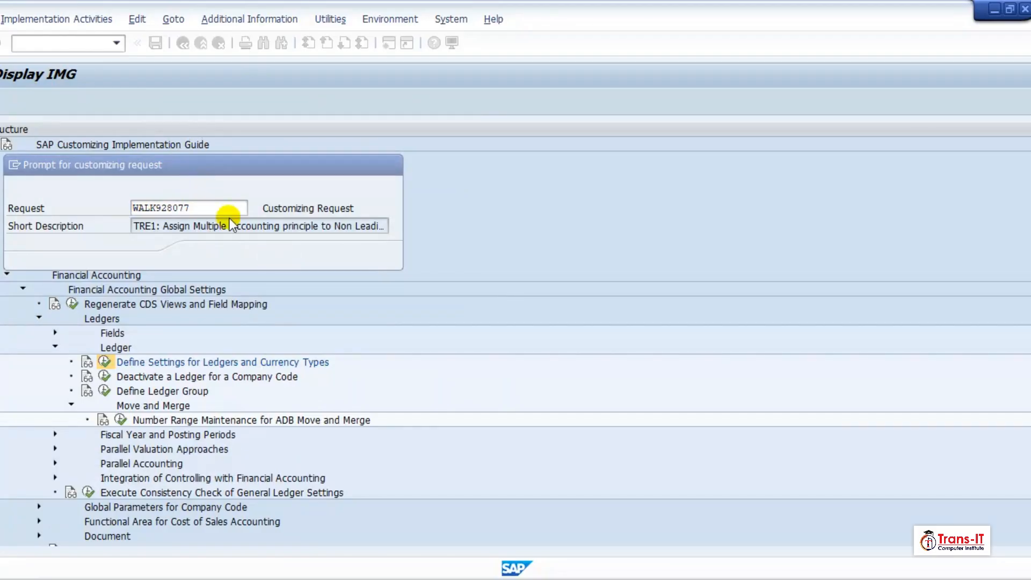
left_click(145, 225)
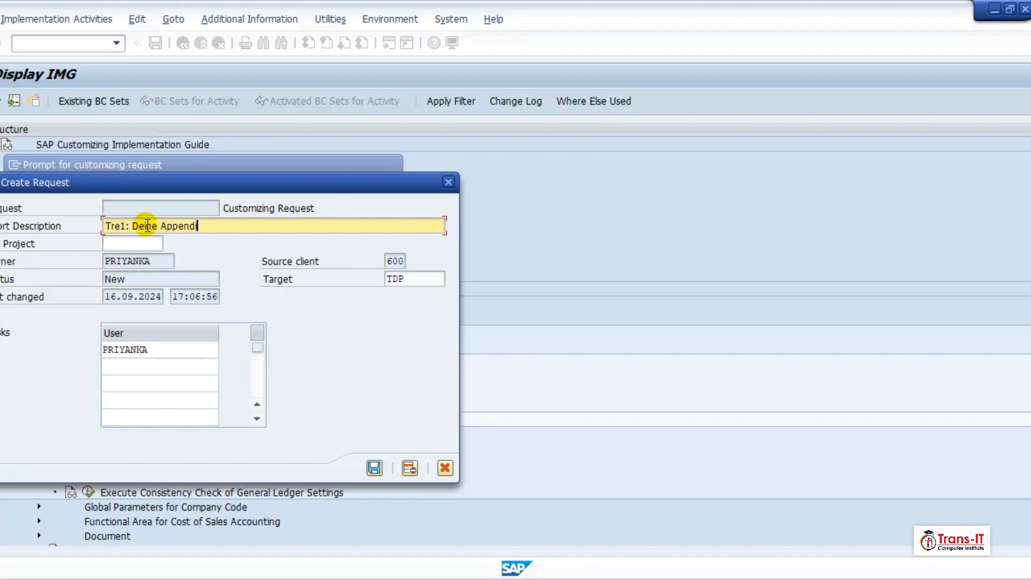
type("r")
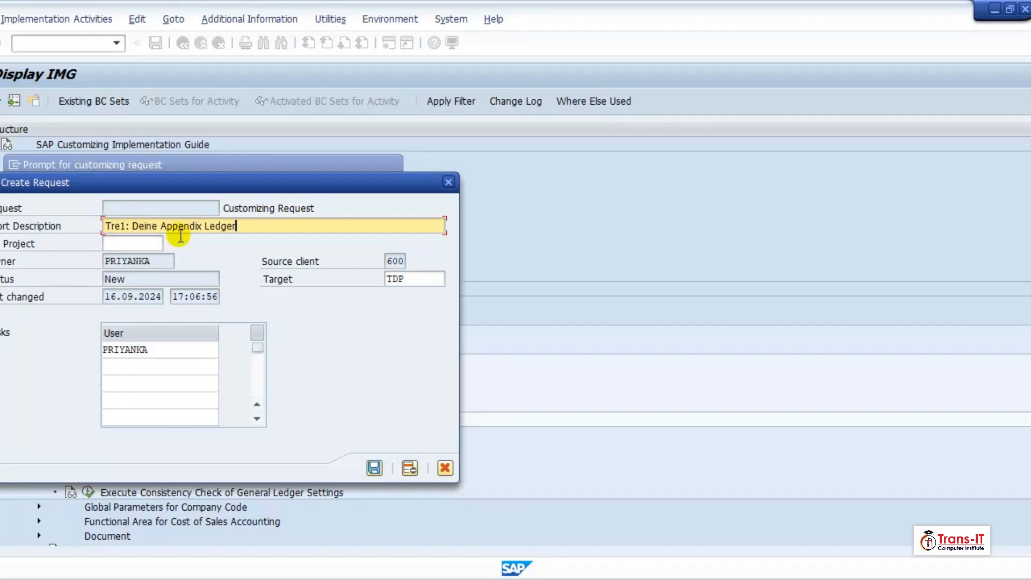
left_click(378, 470)
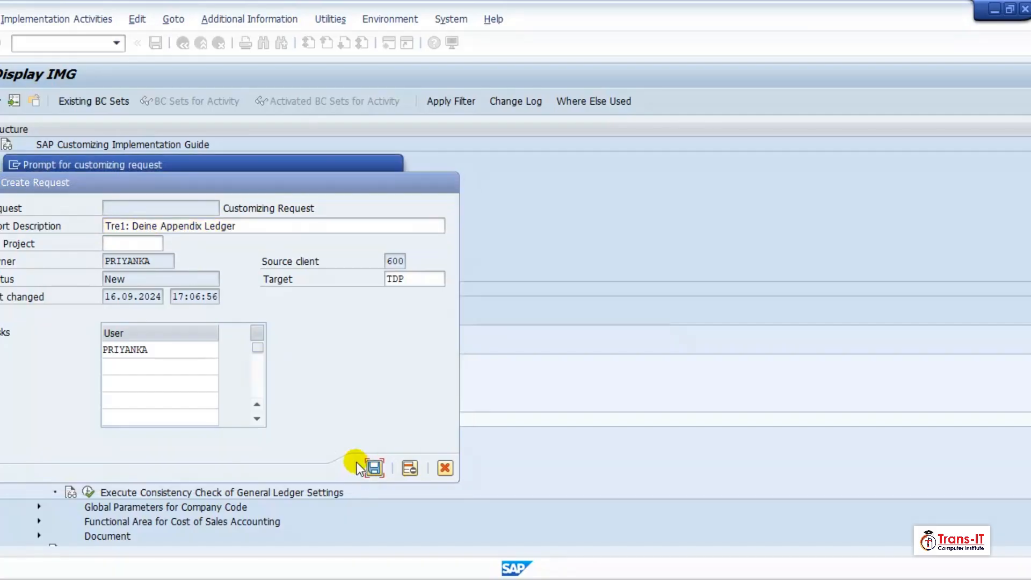
left_click(205, 256)
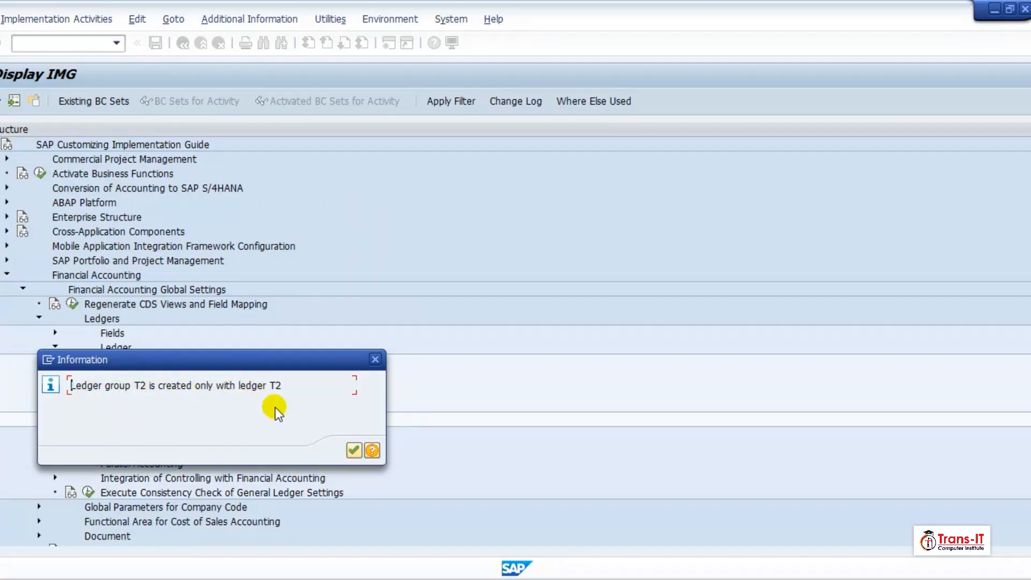
left_click(350, 449)
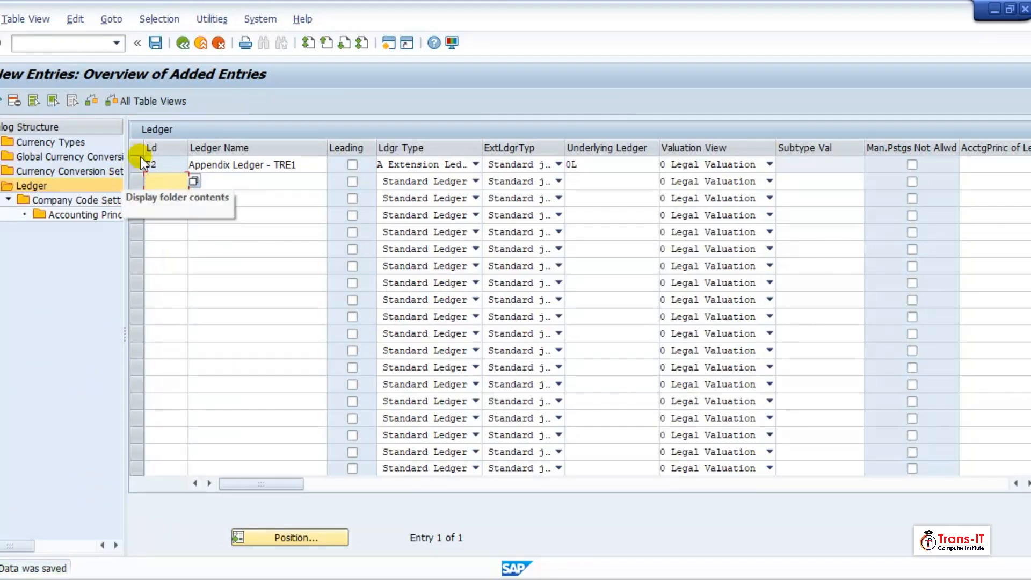
Open the Company Code Settings for ledger T2 and dismiss the consistency check messages.
left_click(140, 165)
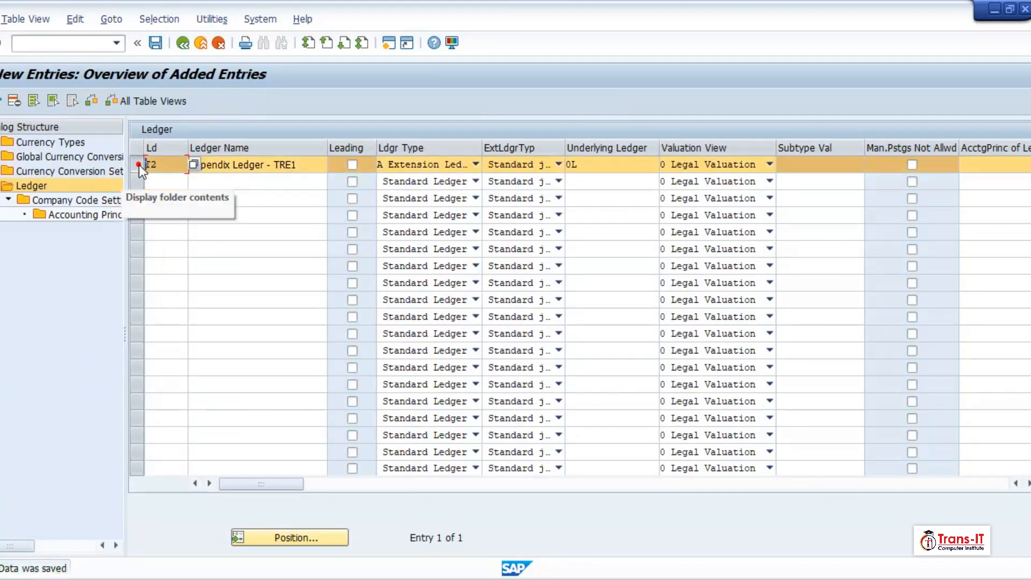
double_click(73, 202)
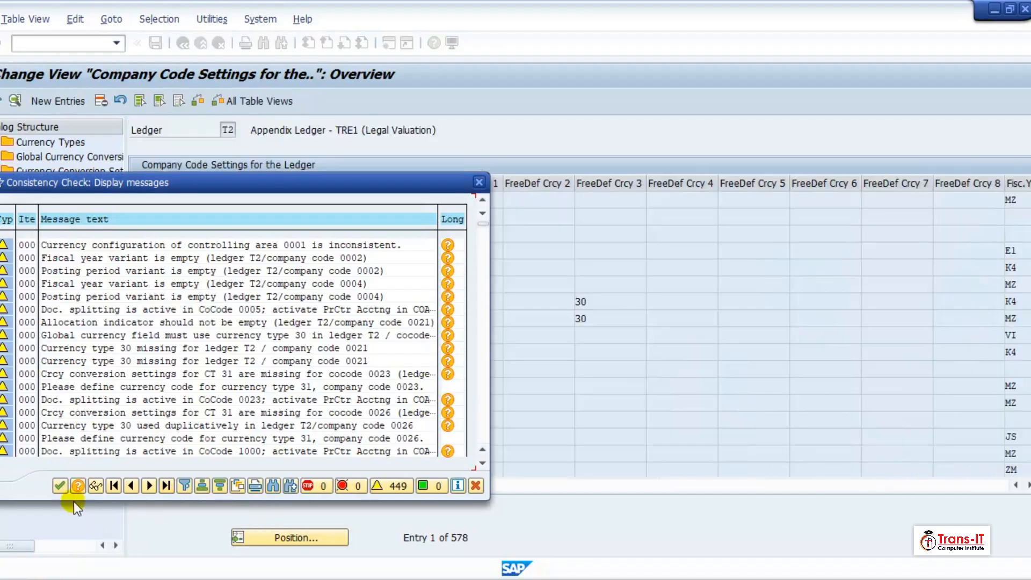
left_click(60, 485)
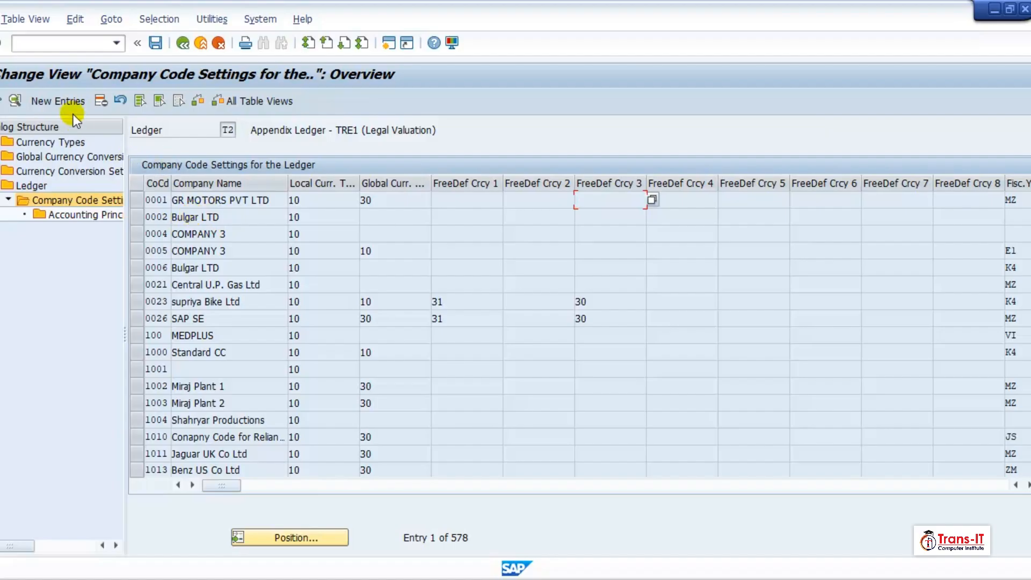
Delete all company code entries from ledger T2's company code settings except TRE1, TRK1, TRN1 and TRS1.
left_click(140, 99)
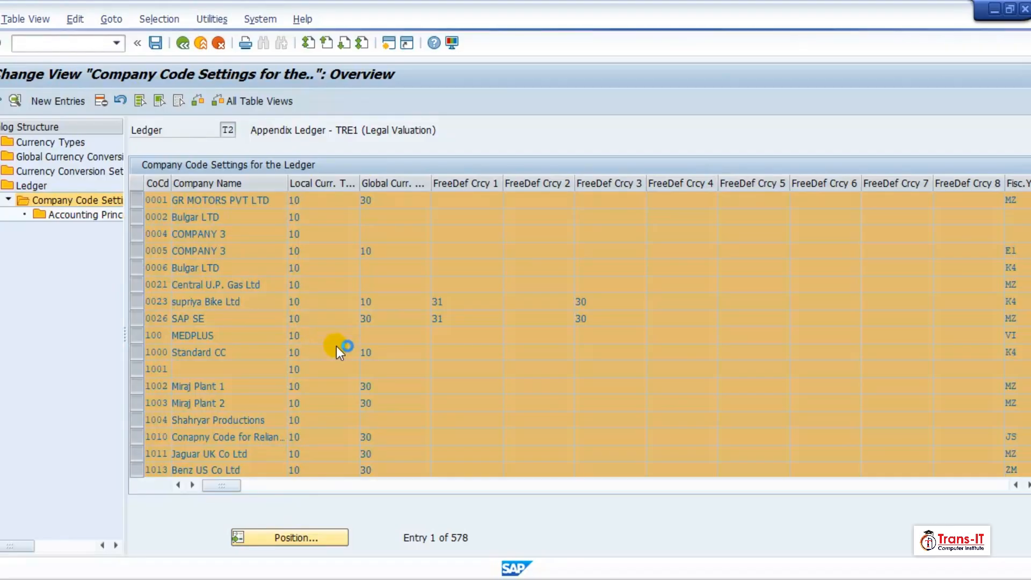
scroll(286, 328, "down", 1)
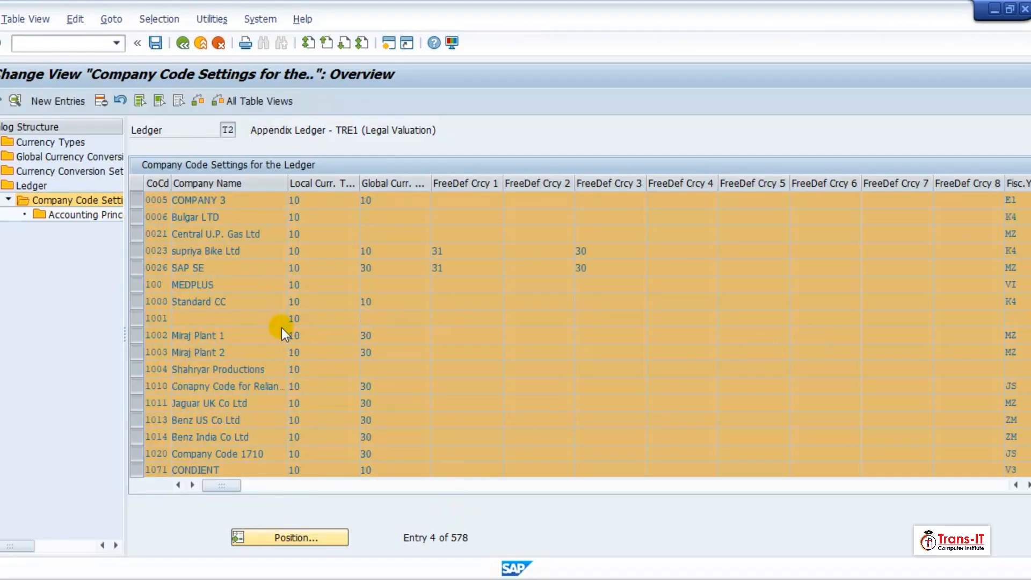
scroll(244, 323, "down", 1)
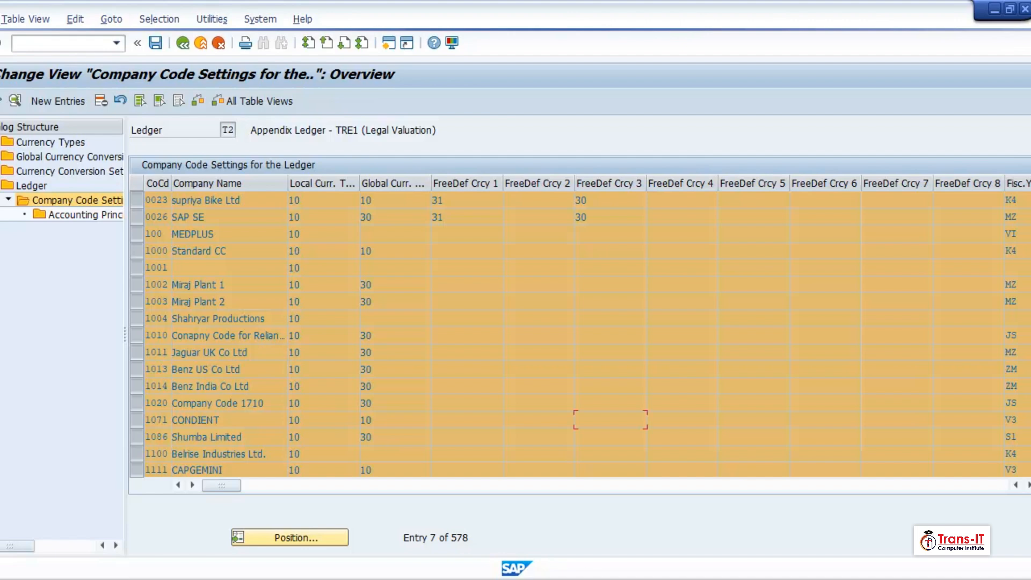
scroll(580, 333, "down", 1)
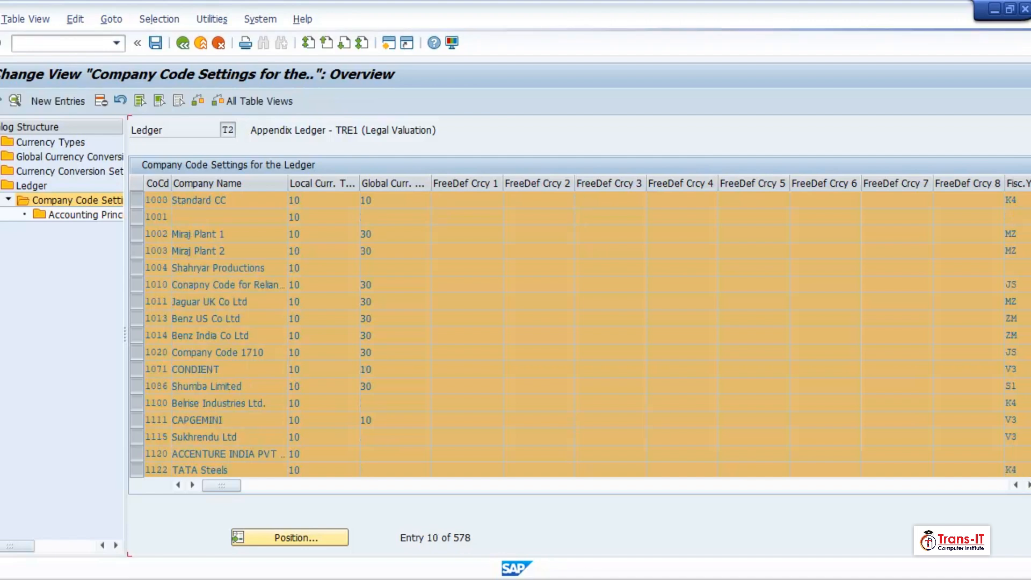
scroll(651, 453, "down", 1)
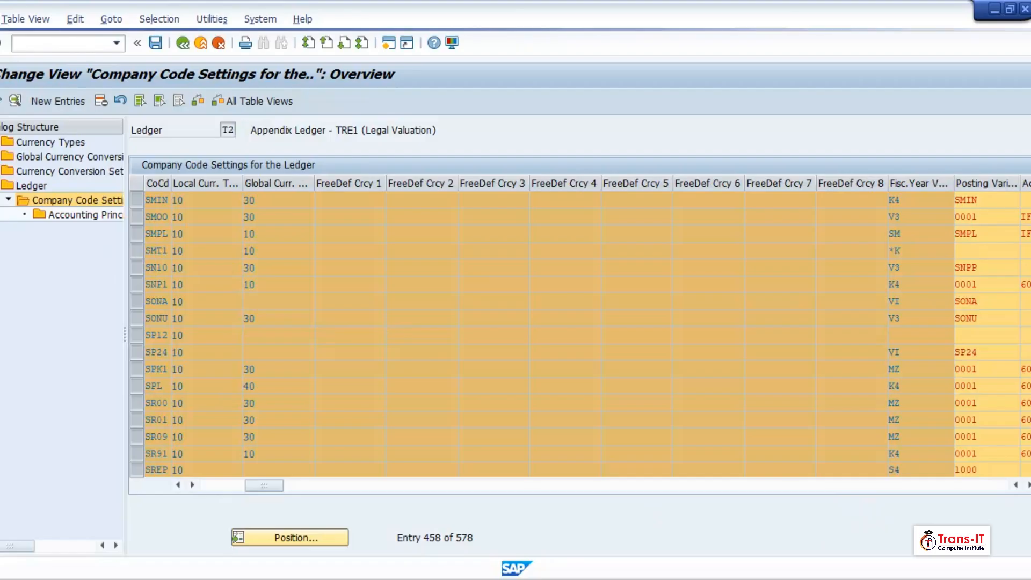
scroll(542, 333, "down", 1)
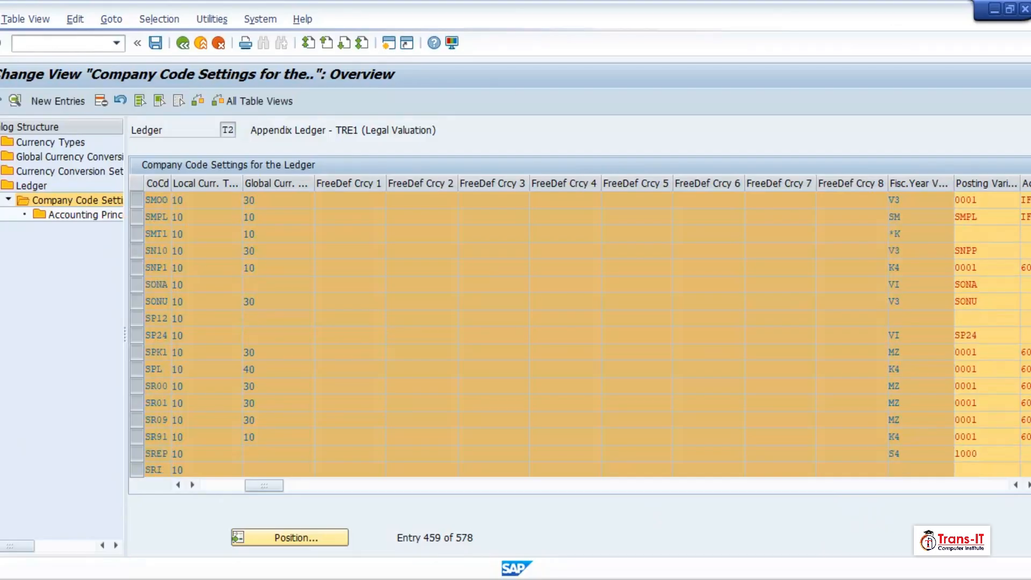
scroll(542, 333, "down", 12)
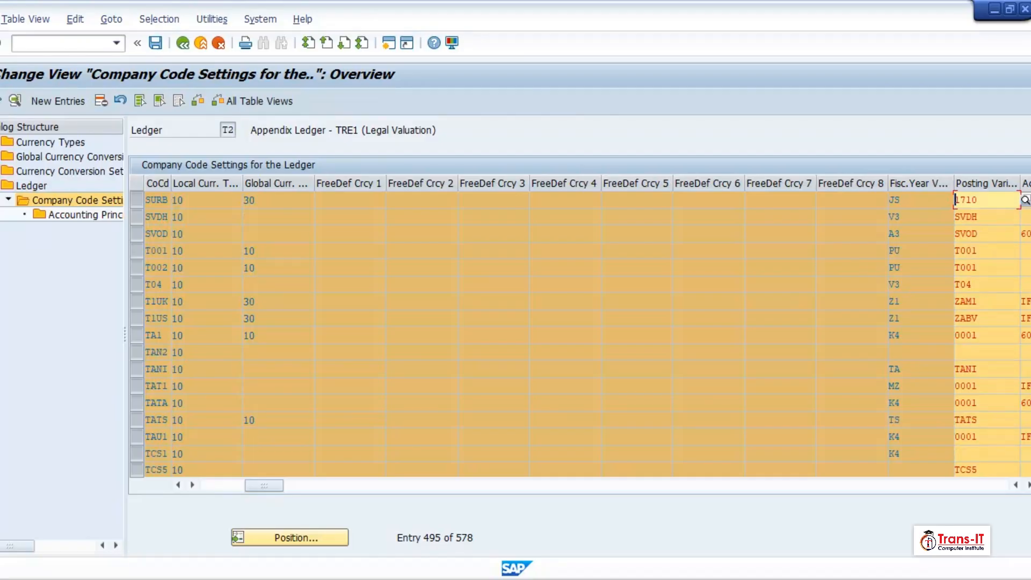
scroll(542, 333, "down", 2)
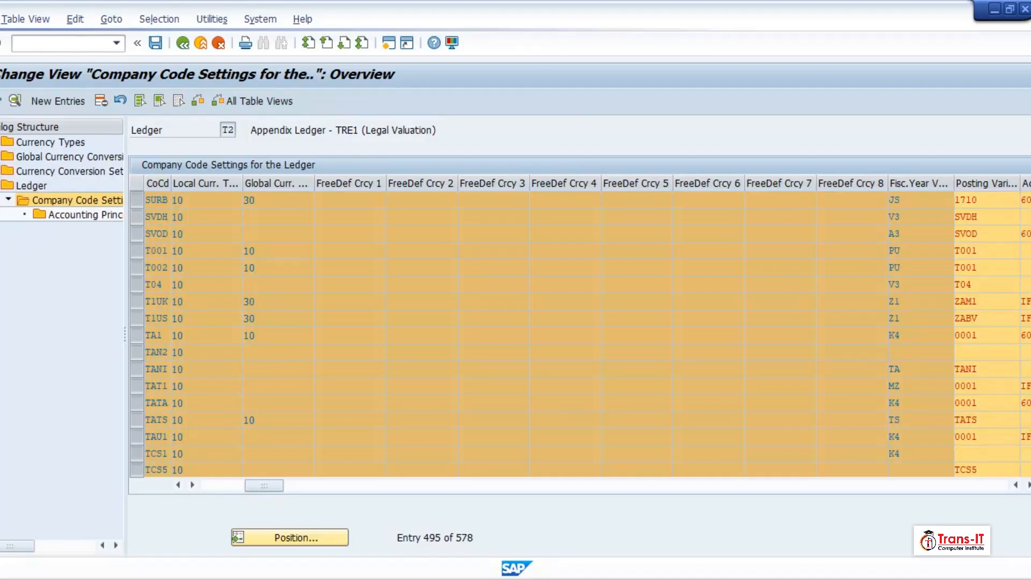
scroll(541, 333, "down", 4)
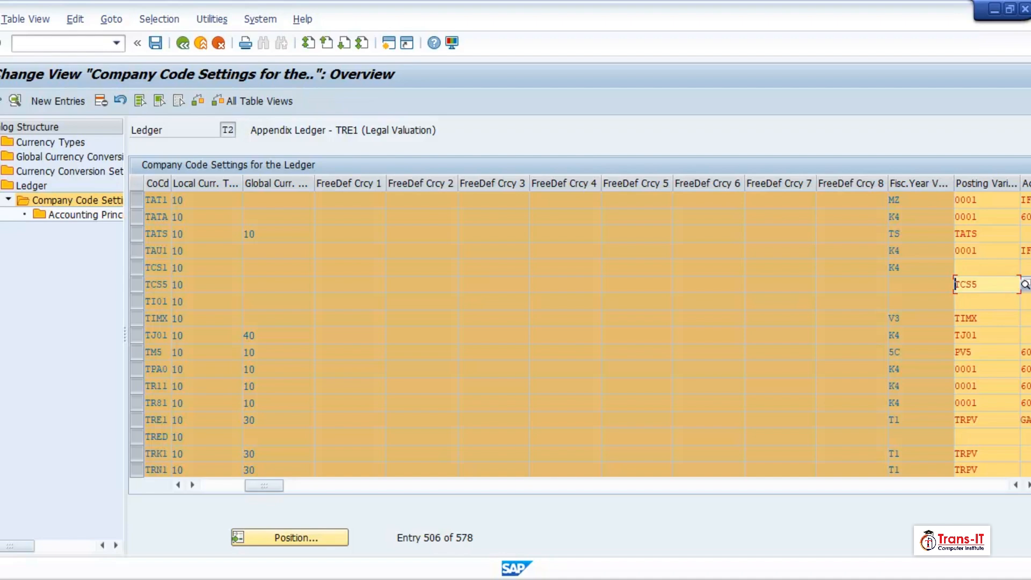
scroll(542, 333, "down", 1)
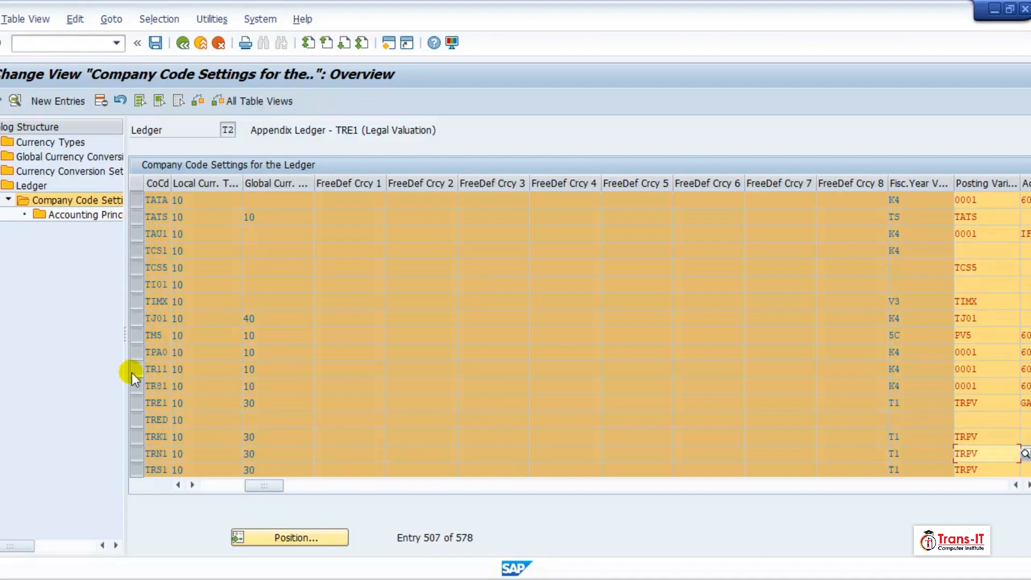
left_click(136, 404)
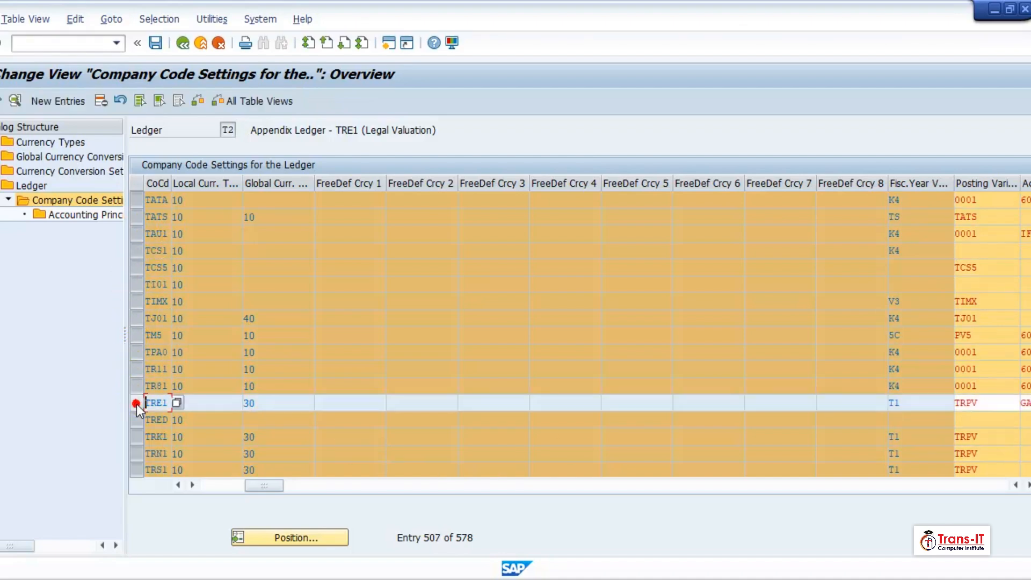
left_click(133, 437)
left_click(135, 453)
left_click(137, 469)
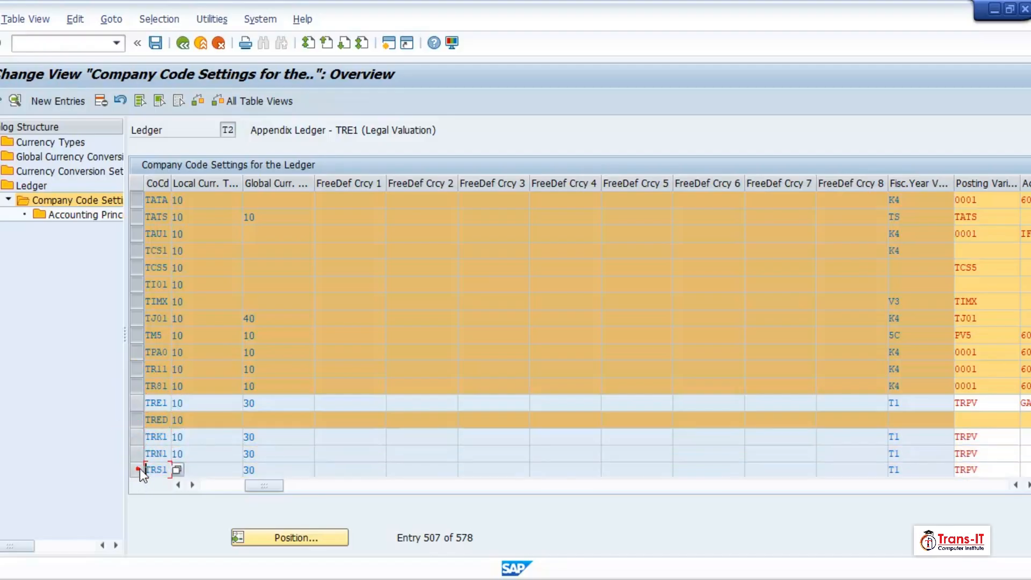
left_click(100, 101)
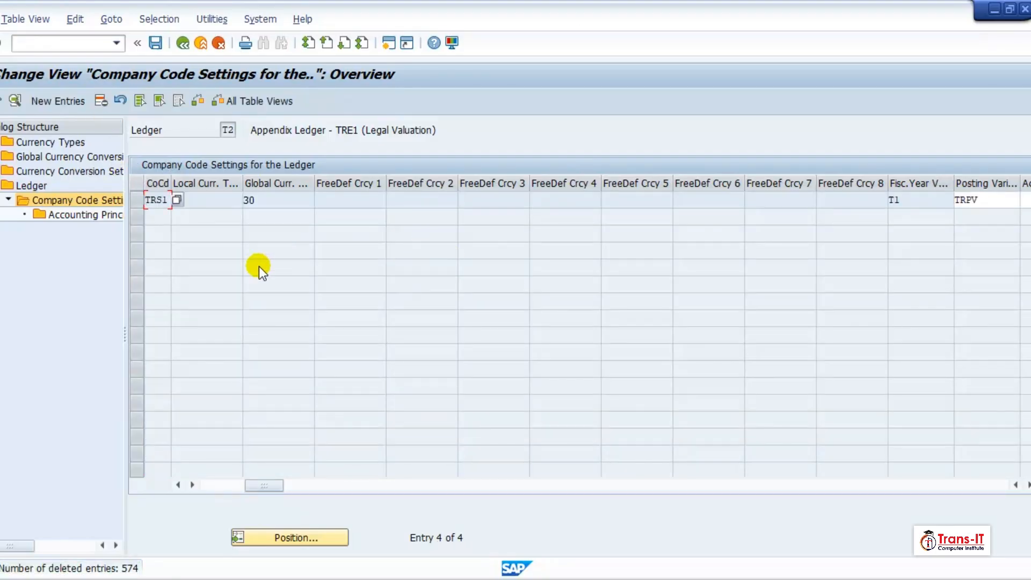
Check the remaining company code list of ledger T2 and save it, acknowledging the consistency check messages.
scroll(258, 267, "up", 3)
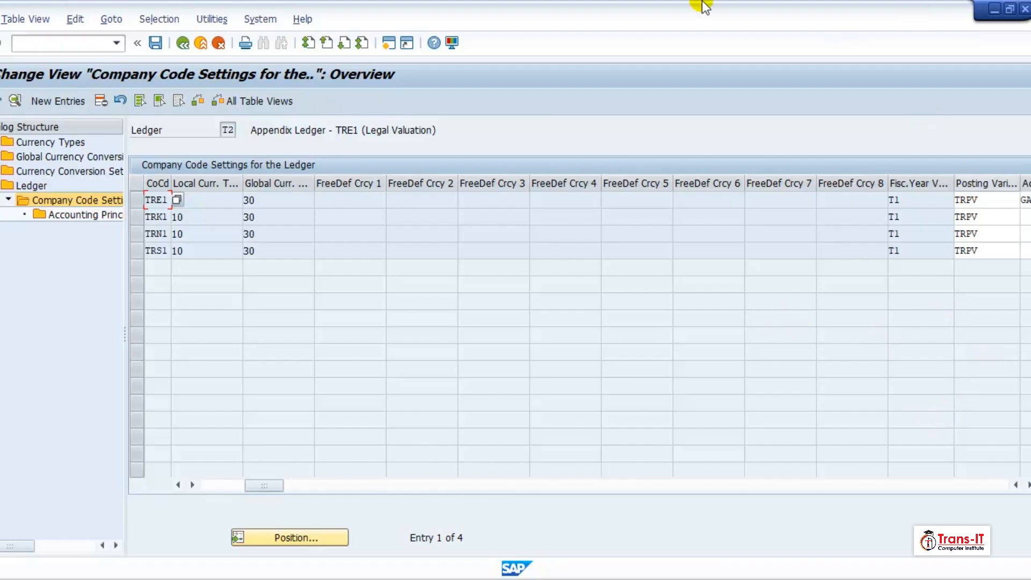
left_click(155, 42)
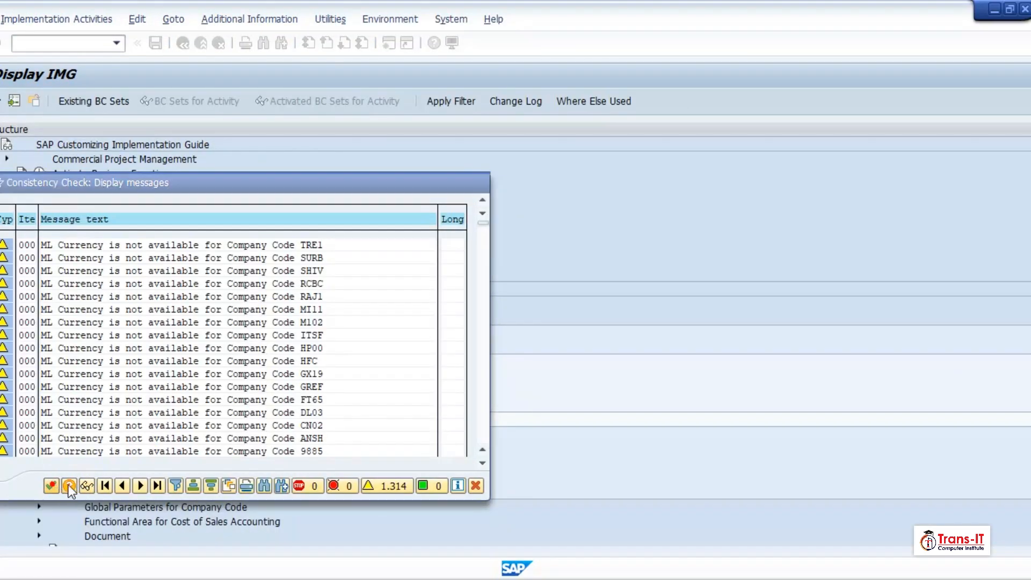
left_click(56, 485)
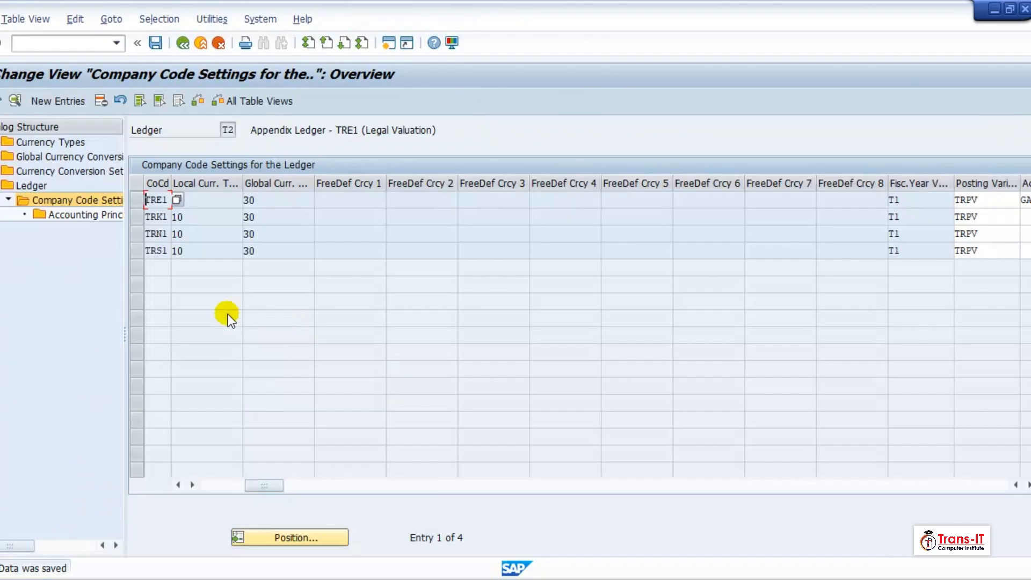
Open the detailed settings of company code TRE1, dismiss the consistency messages and set the accounting principle to IAS.
double_click(185, 198)
left_click(57, 308)
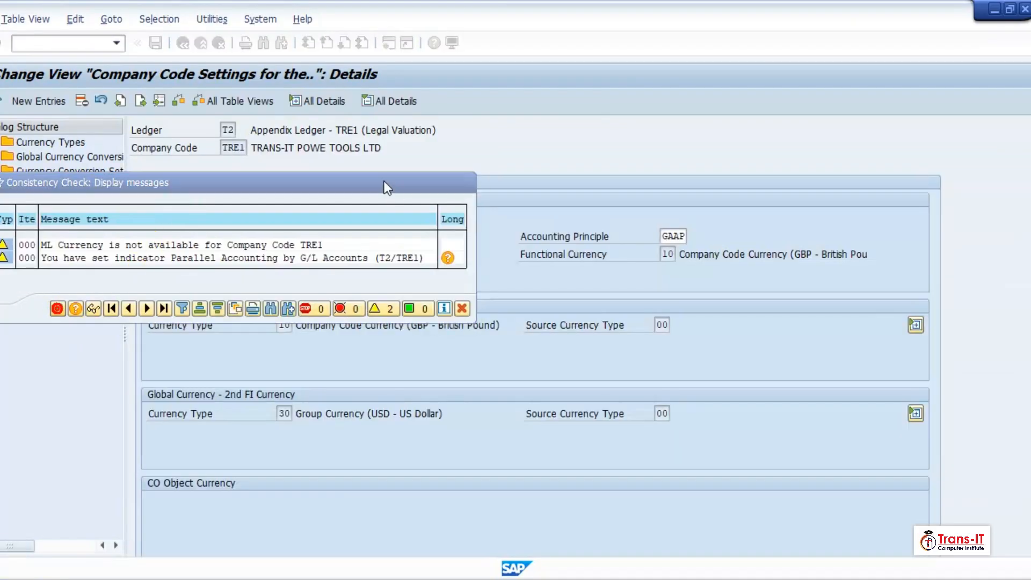
left_click(682, 236)
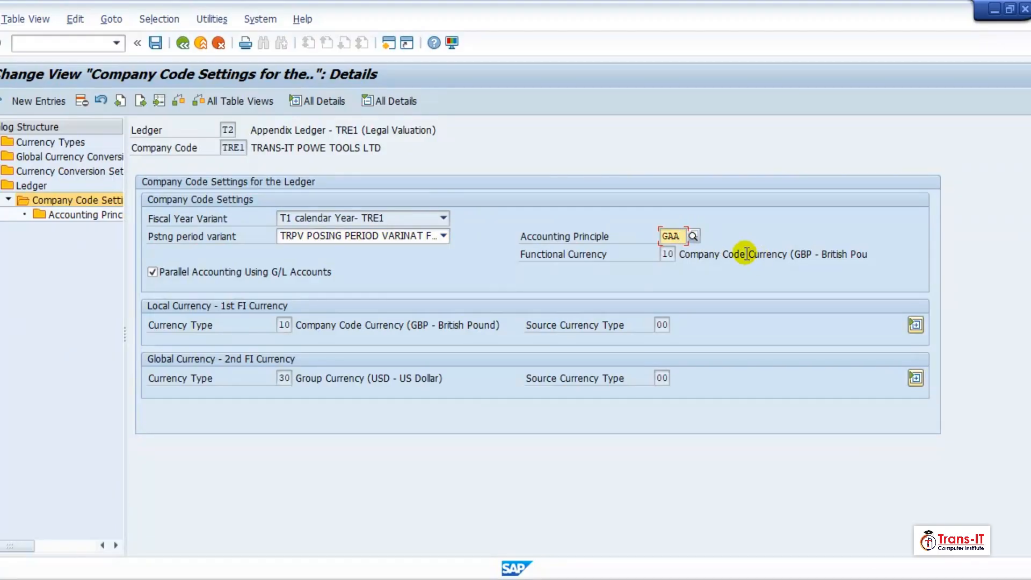
key("BackSpace")
key("BackSpace")
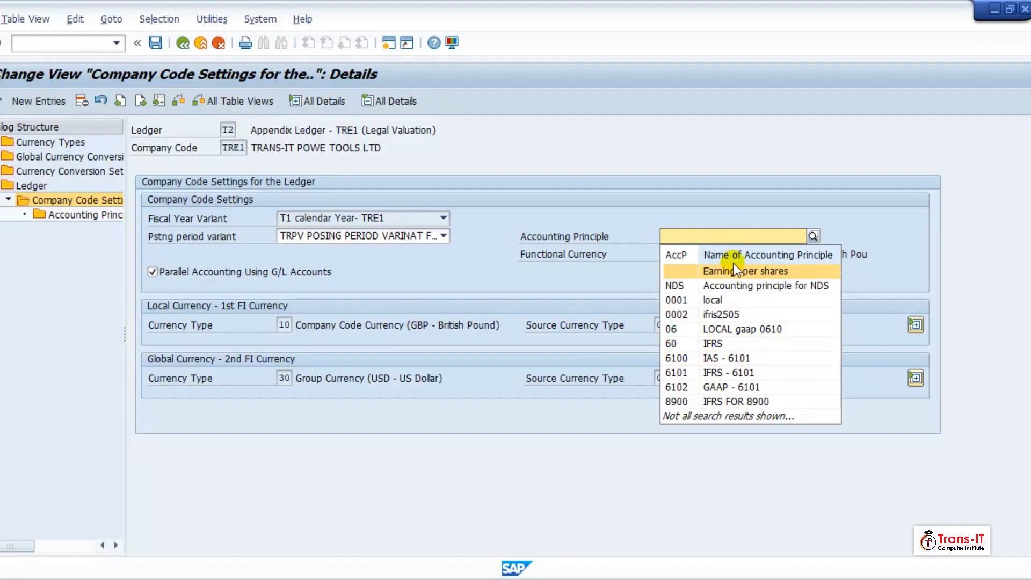
type("Ias")
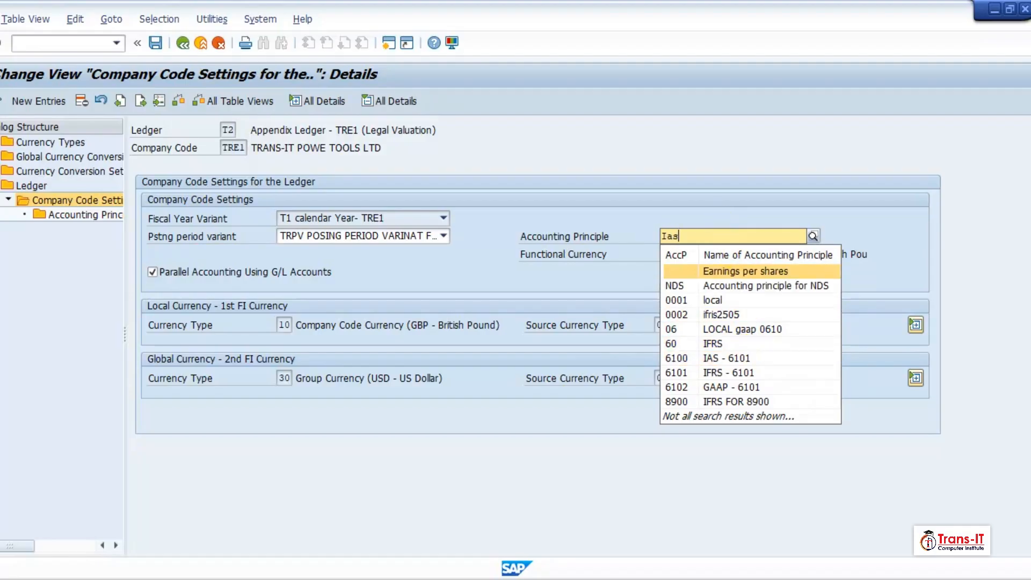
left_click(738, 270)
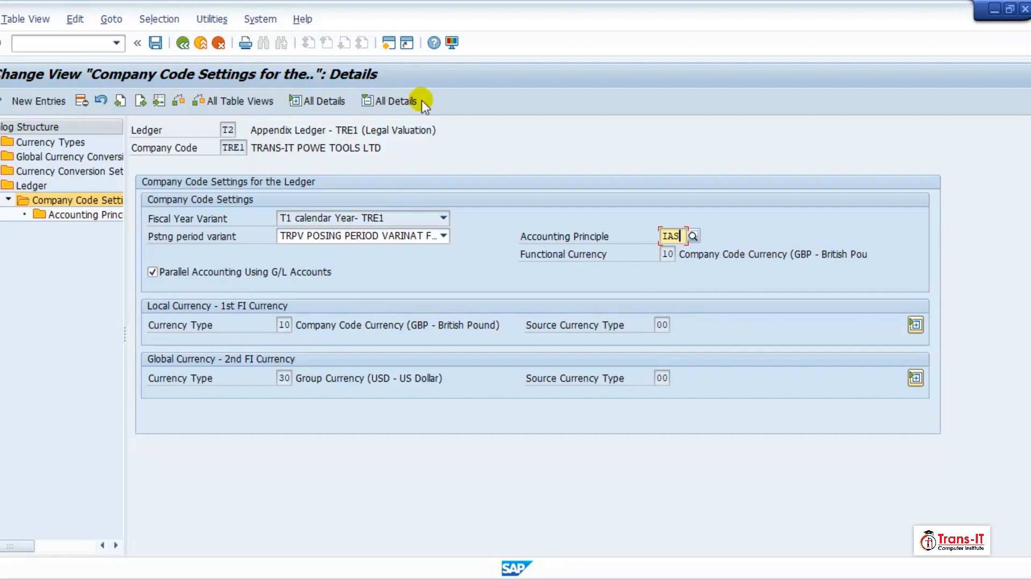
Validate and save company code TRE1's detailed settings for ledger T2, acknowledging the consistency check messages.
key("Return")
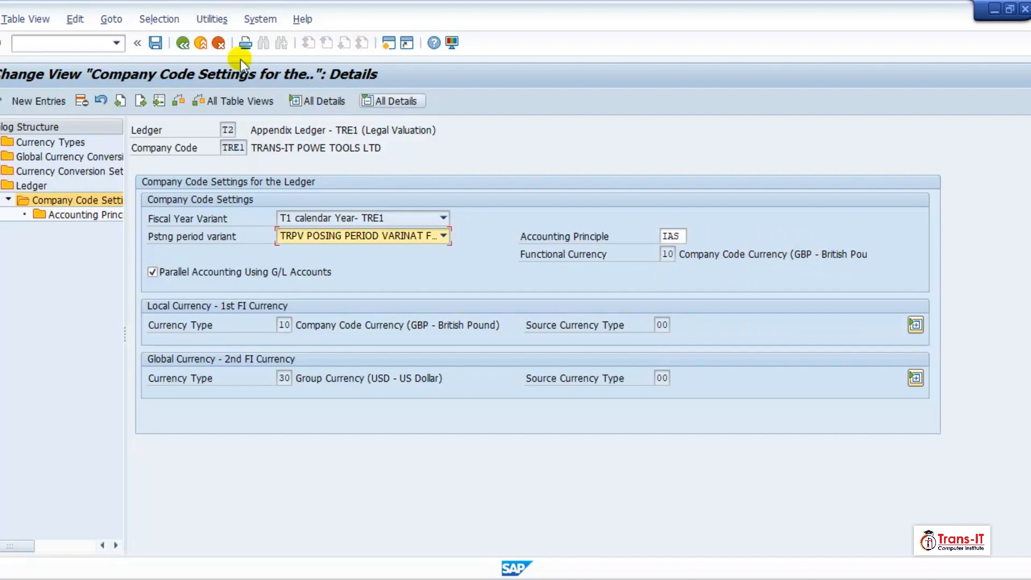
left_click(156, 43)
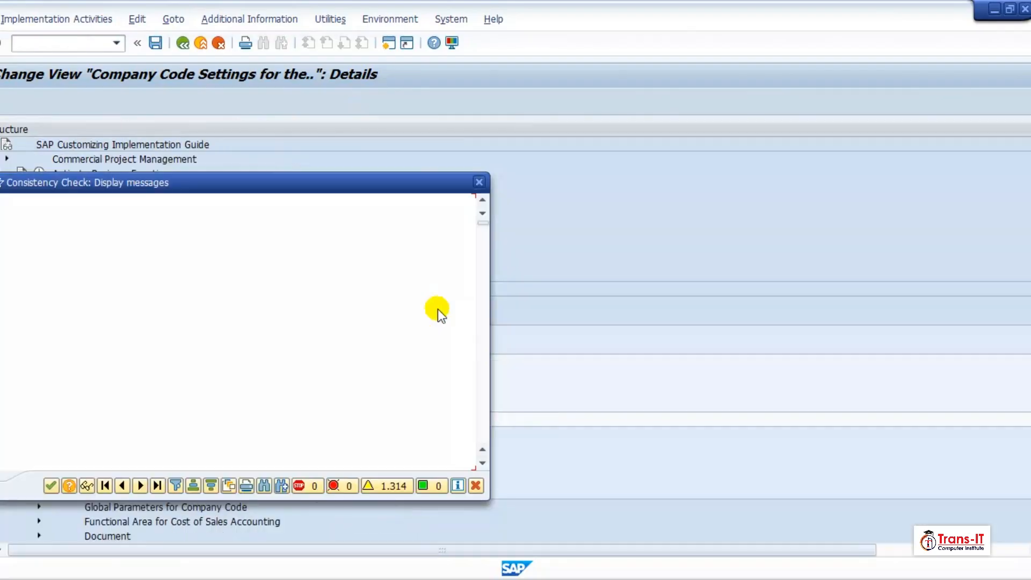
left_click(49, 485)
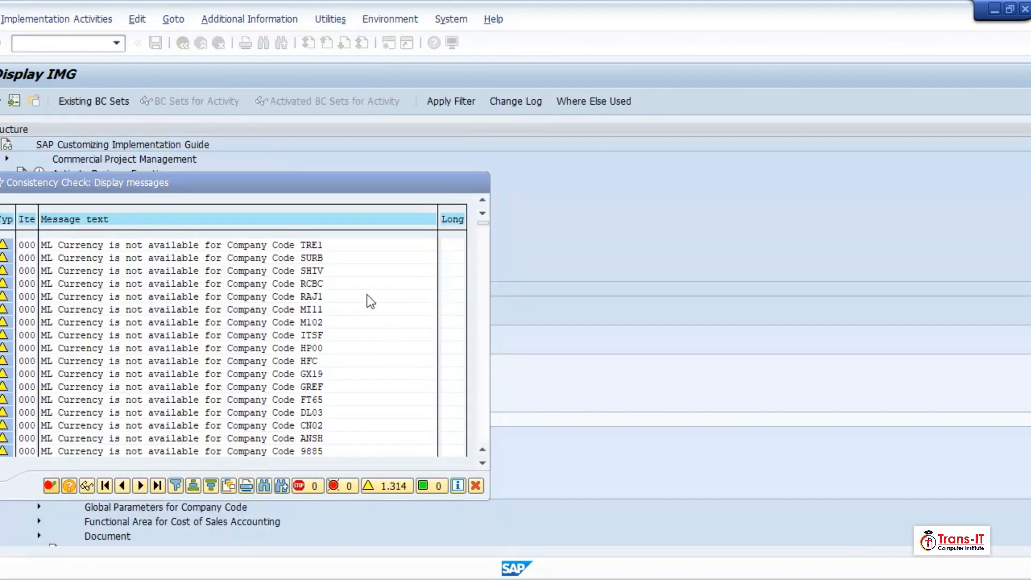